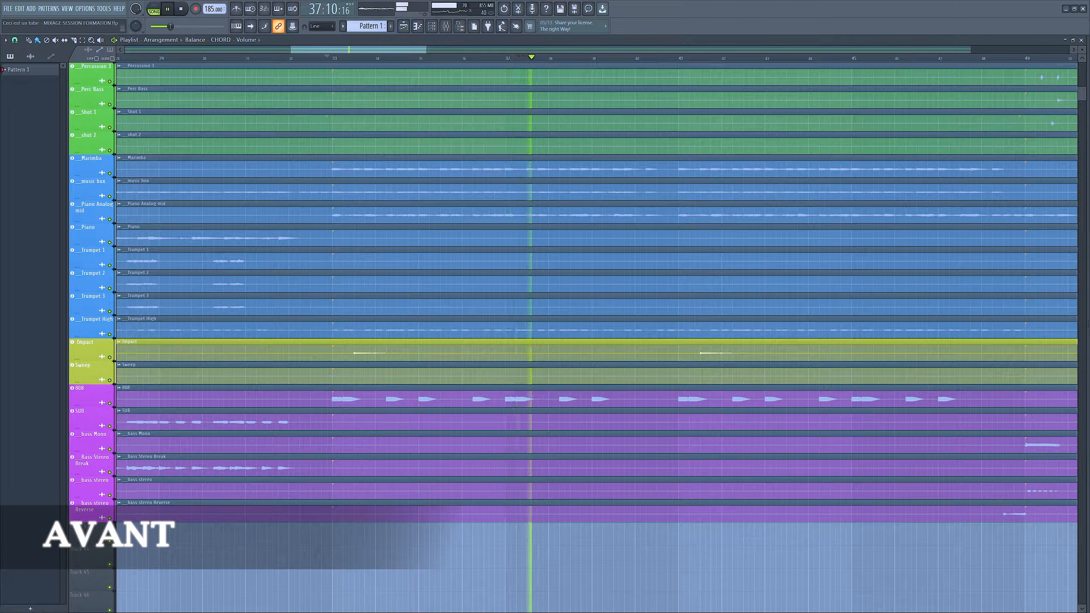
# Step: Play the full arrangement from bar 32 and compare it with the soloed 808 track
pyautogui.press('space')
pyautogui.press('space')
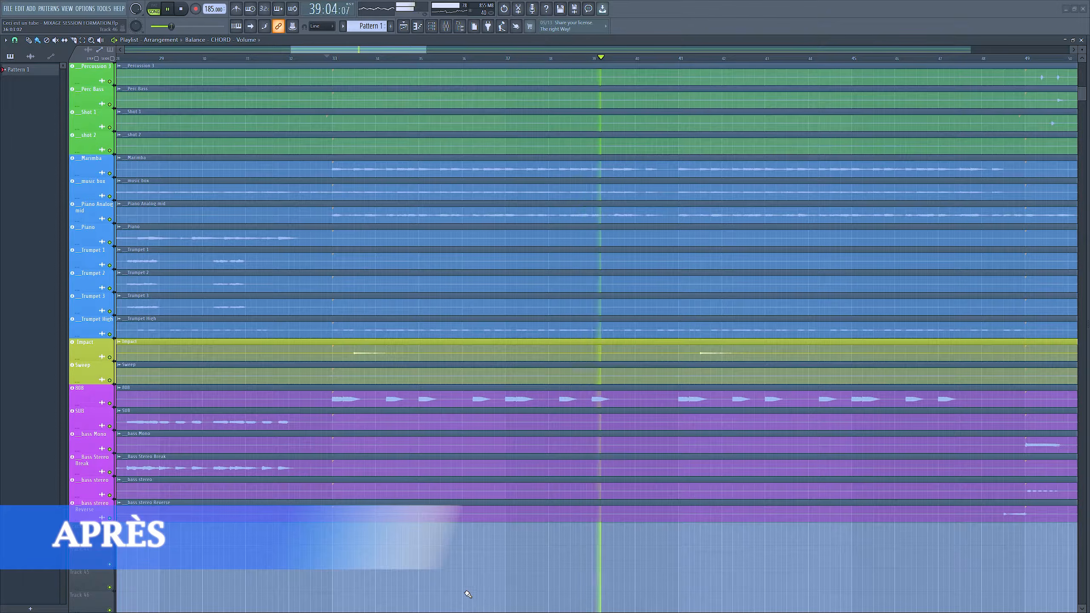
pyautogui.press('space')
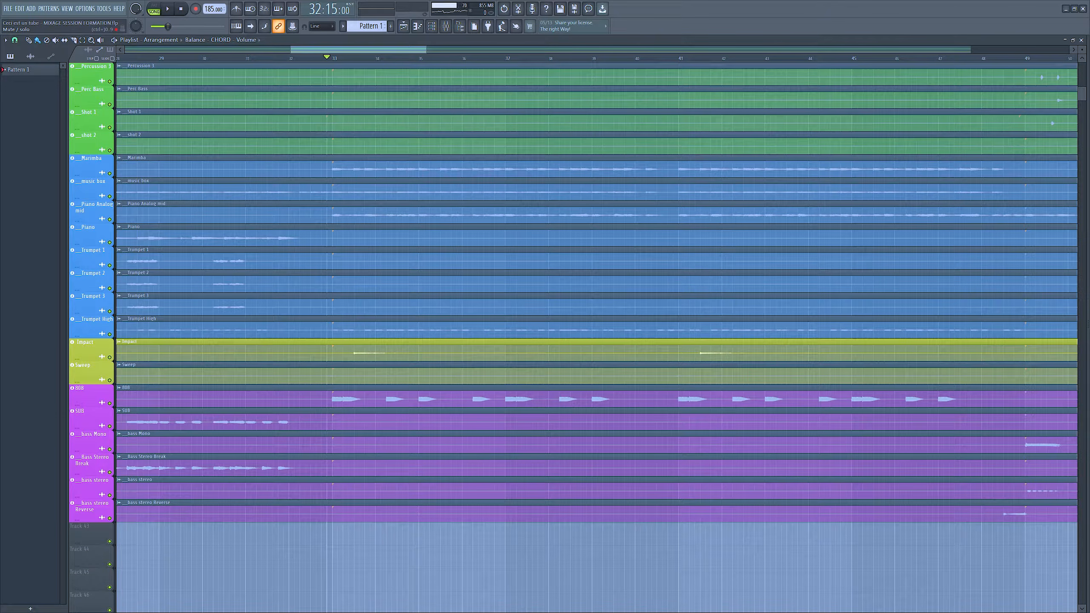
pyautogui.press('space')
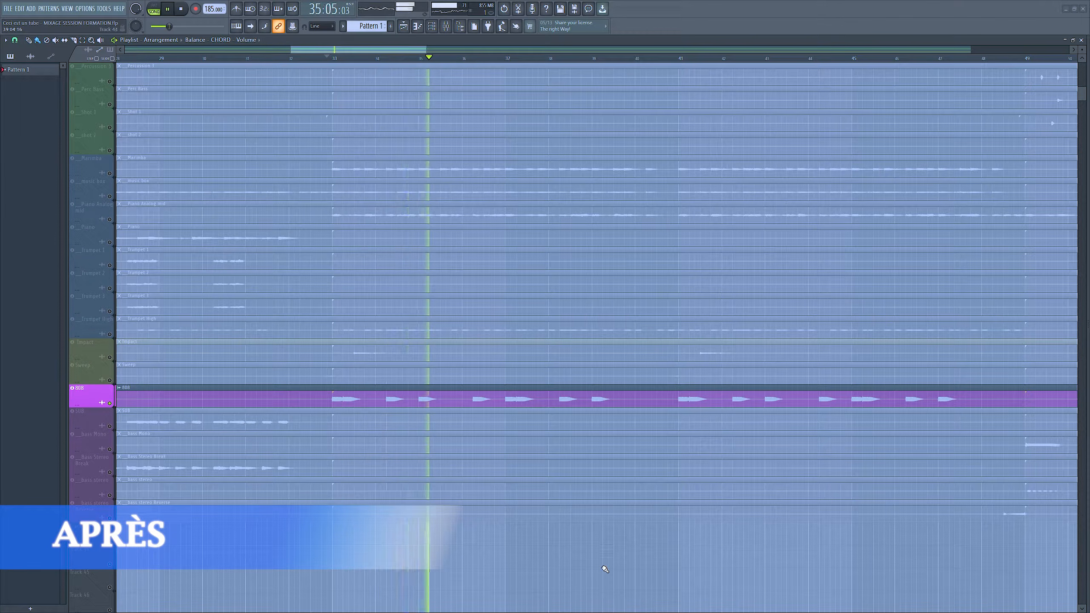
pyautogui.press('space')
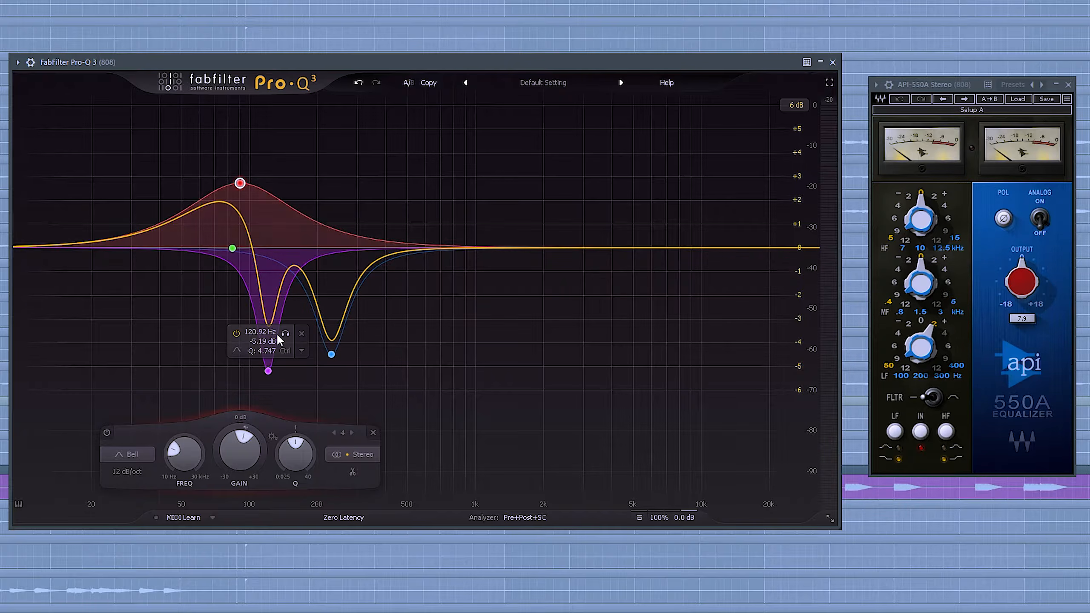
# Step: Audition the 808's Pro-Q 3 bands at 120.92 Hz, 230.66 Hz and 90.645 Hz individually, and check the API-550A during playback
pyautogui.press('space')
pyautogui.click(285, 334)
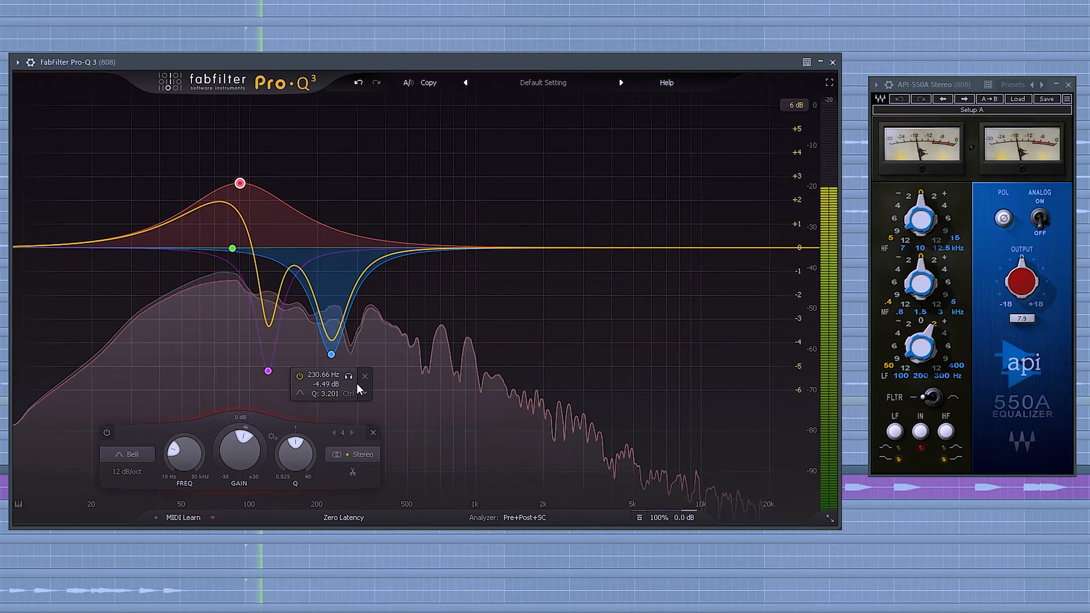
pyautogui.click(348, 377)
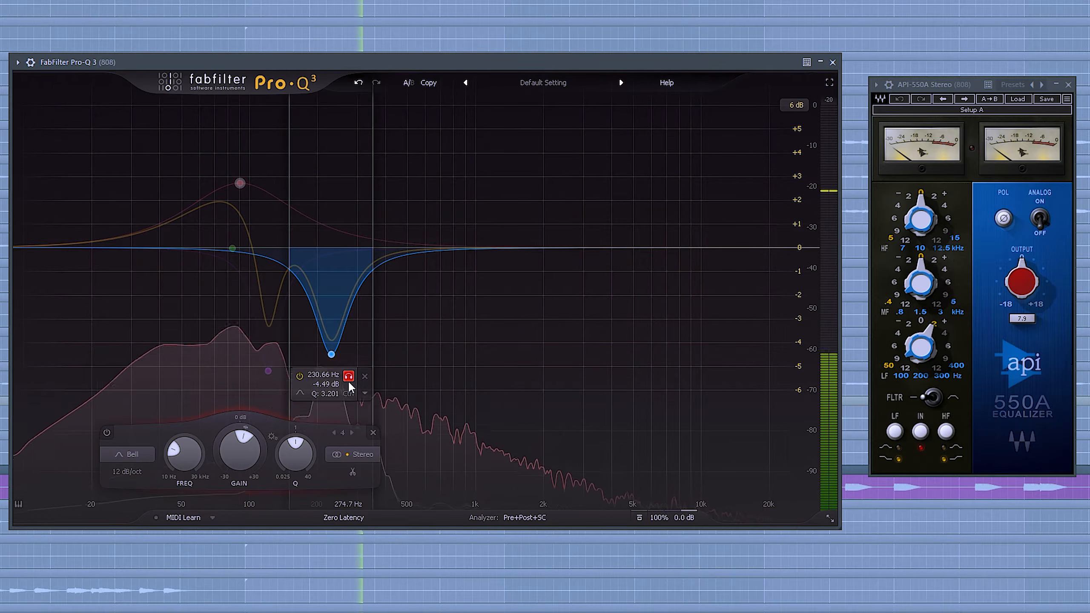
pyautogui.click(348, 377)
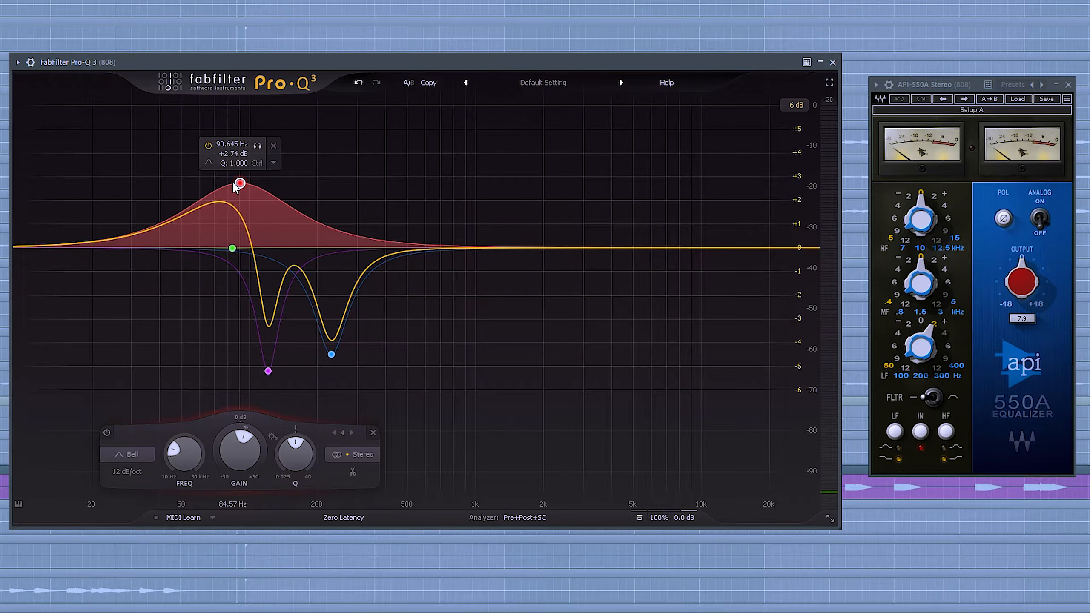
pyautogui.click(257, 145)
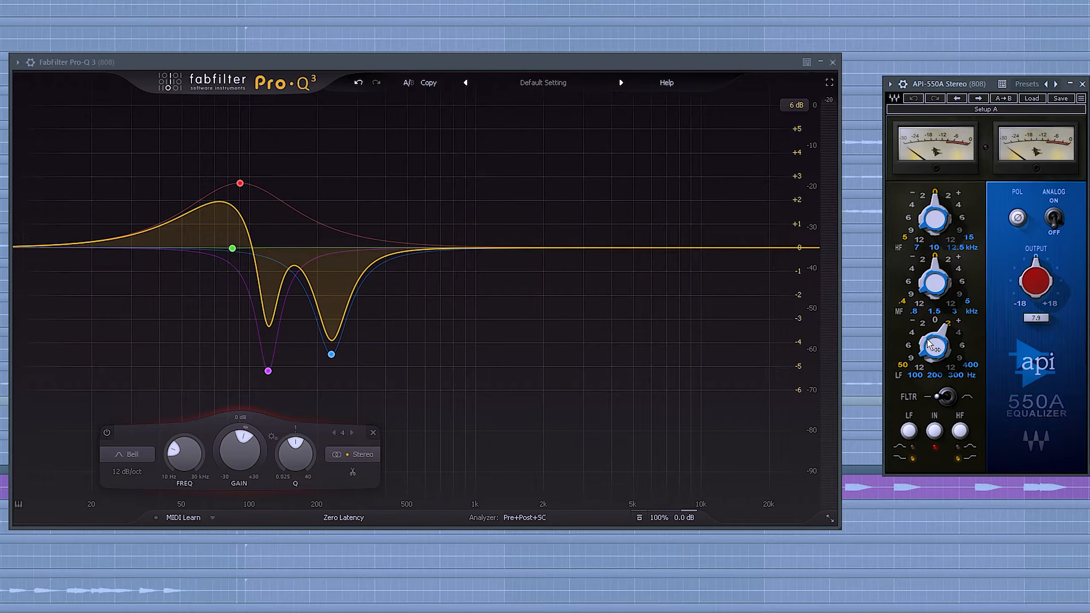
pyautogui.moveTo(952, 328)
pyautogui.press('space')
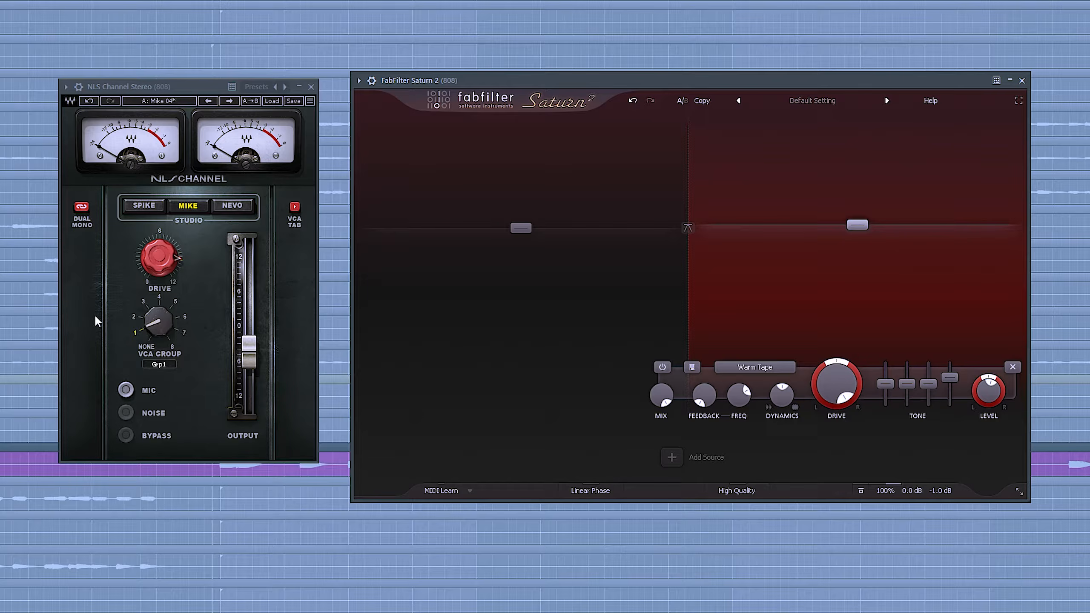
# Step: Try the Spike and Nevo console models in the 808's NLS Channel and return to Mike
pyautogui.click(151, 275)
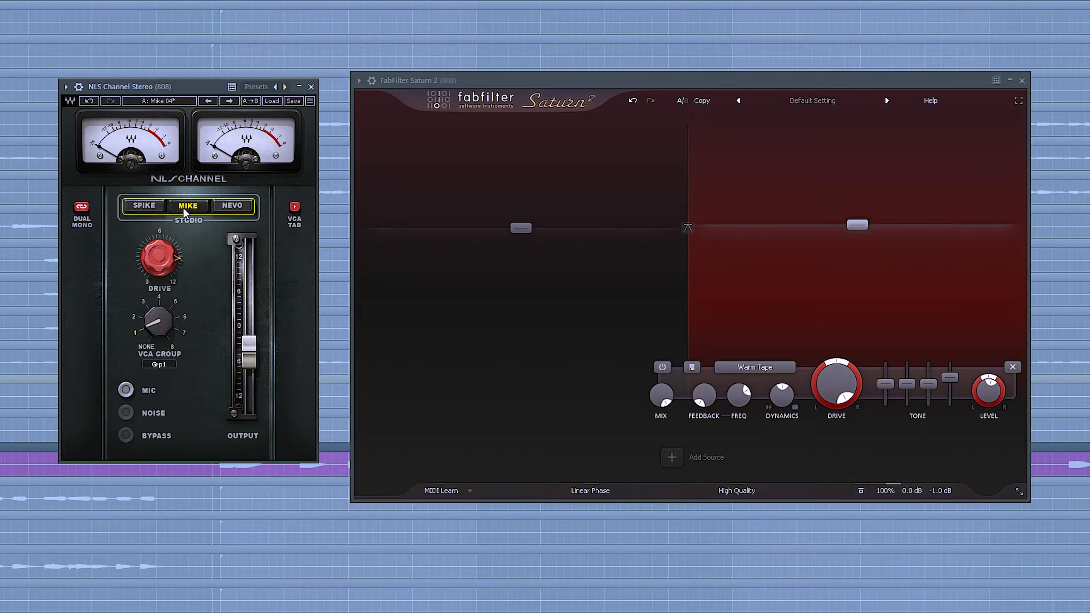
pyautogui.click(150, 206)
pyautogui.click(186, 207)
pyautogui.click(234, 206)
pyautogui.click(182, 207)
# Step: Examine Saturn 2's low-band drive, crossover frequency and high-band Warm Tape settings while playing the 808
pyautogui.moveTo(545, 80); pyautogui.dragTo(552, 69)
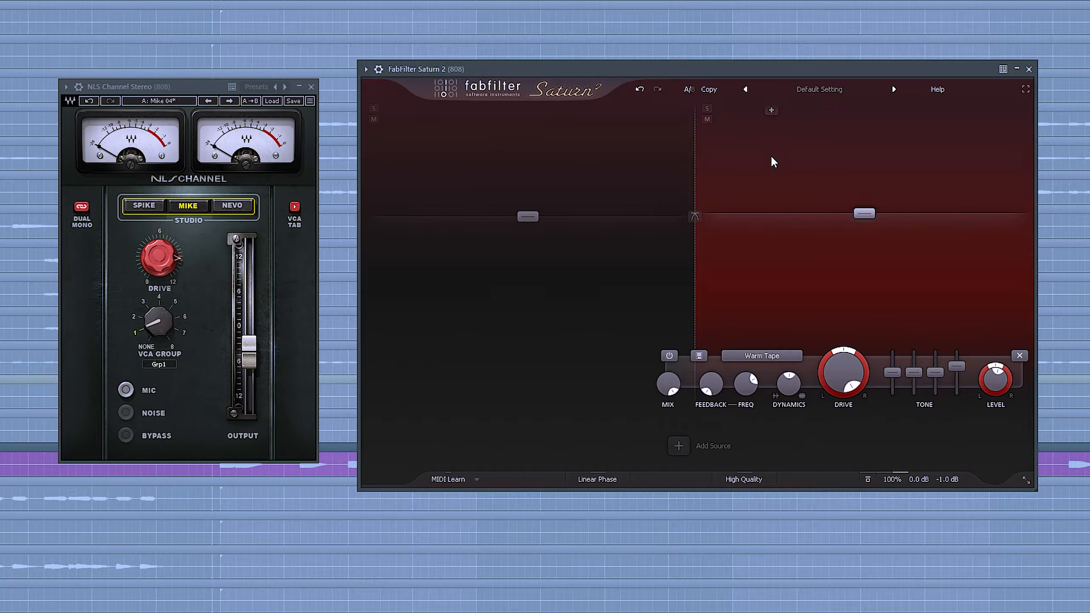
pyautogui.click(517, 217)
pyautogui.moveTo(561, 407)
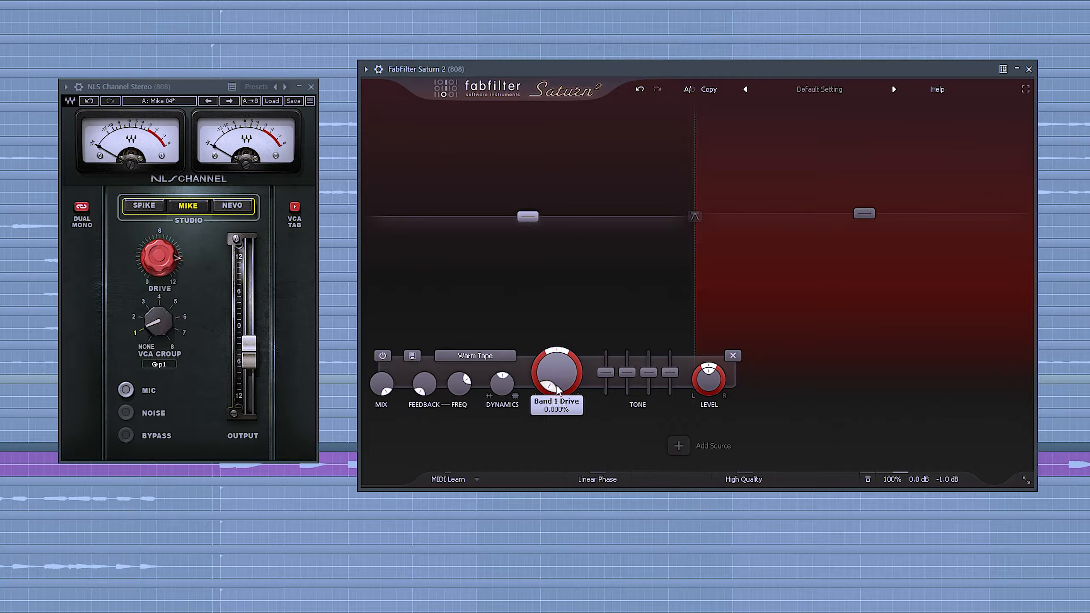
pyautogui.moveTo(695, 137)
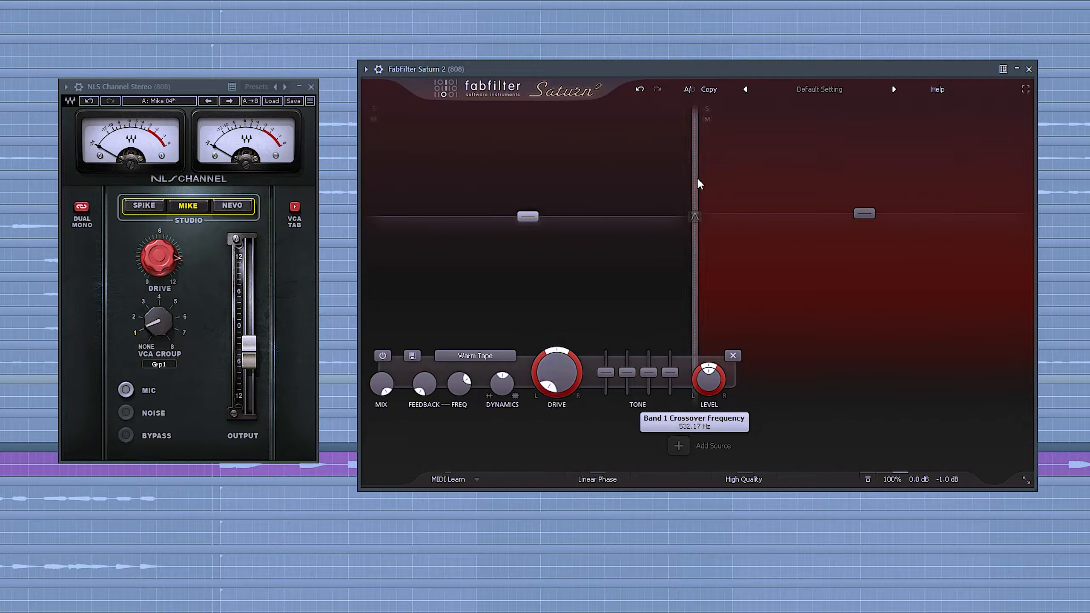
pyautogui.click(773, 168)
pyautogui.moveTo(852, 382)
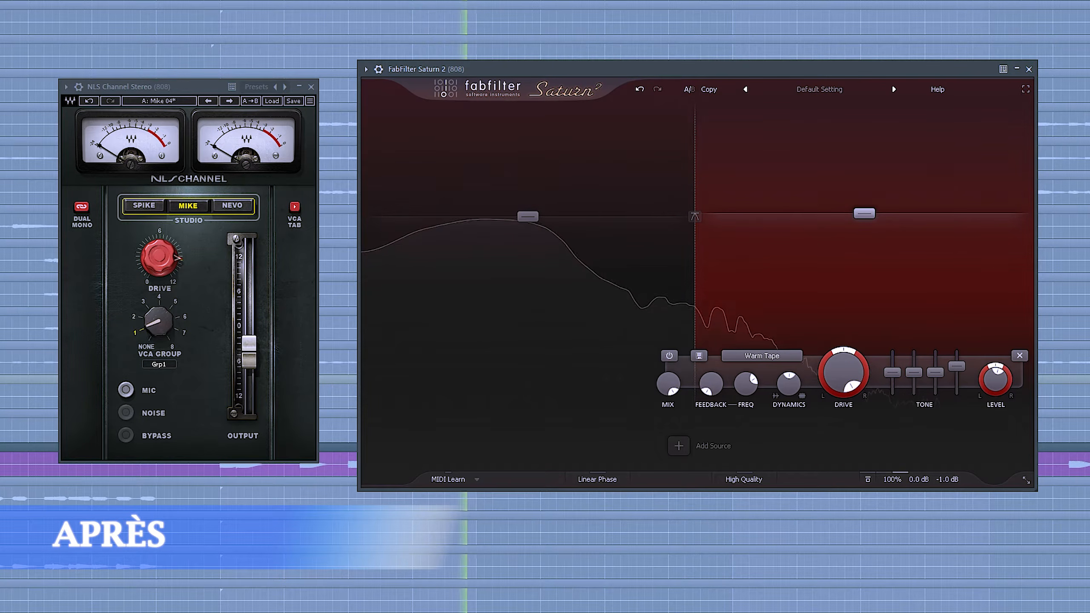
pyautogui.press('space')
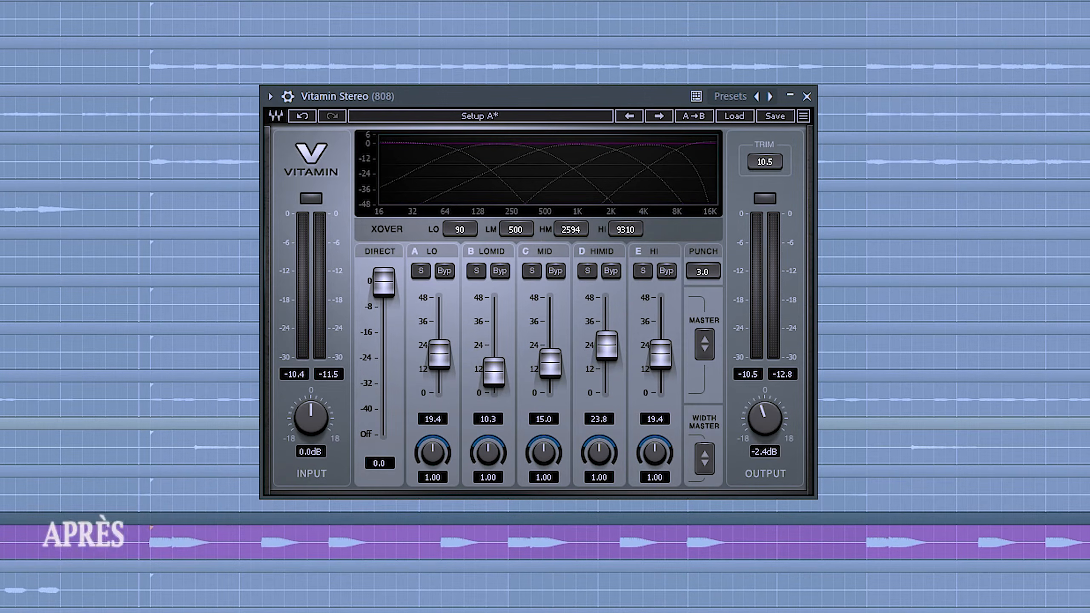
# Step: Play the 808 and solo Vitamin's Lo, LoMid, Mid, HiMid and Hi bands in turn, leaving none soloed
pyautogui.press('space')
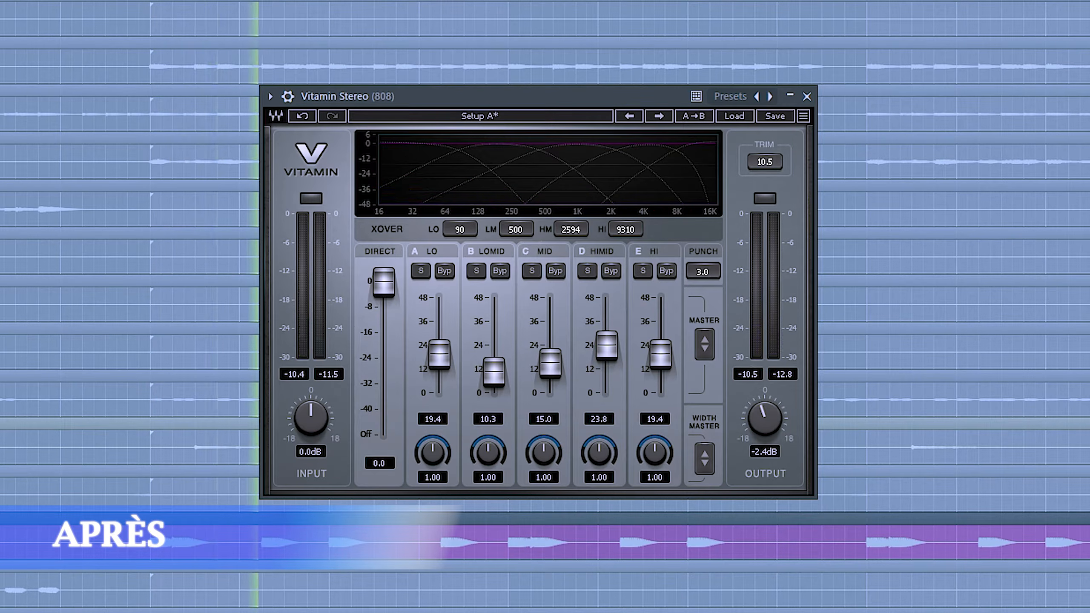
pyautogui.press('space')
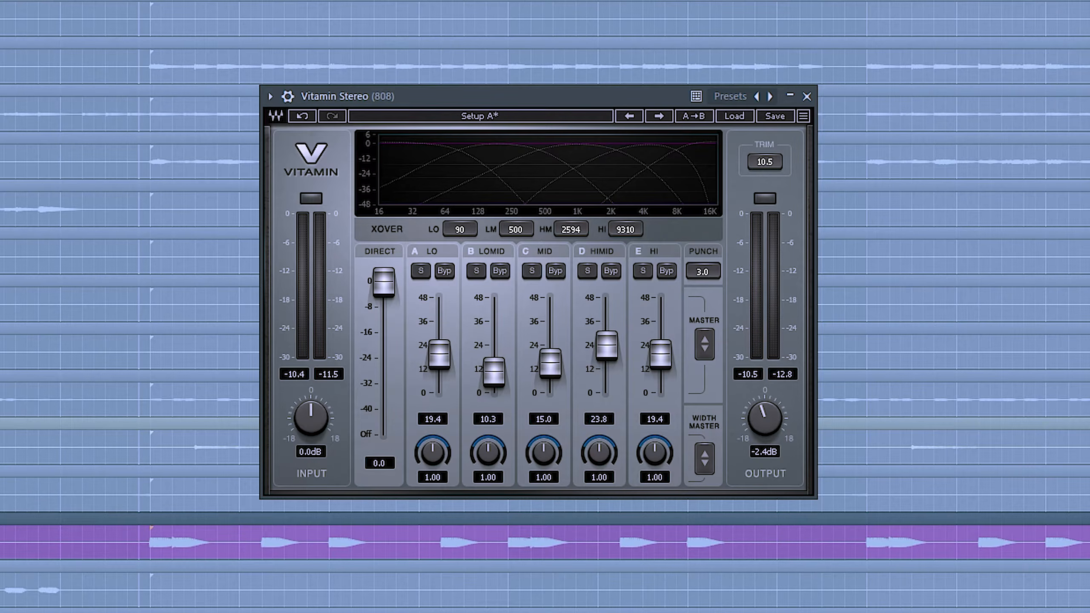
pyautogui.click(420, 274)
pyautogui.press('space')
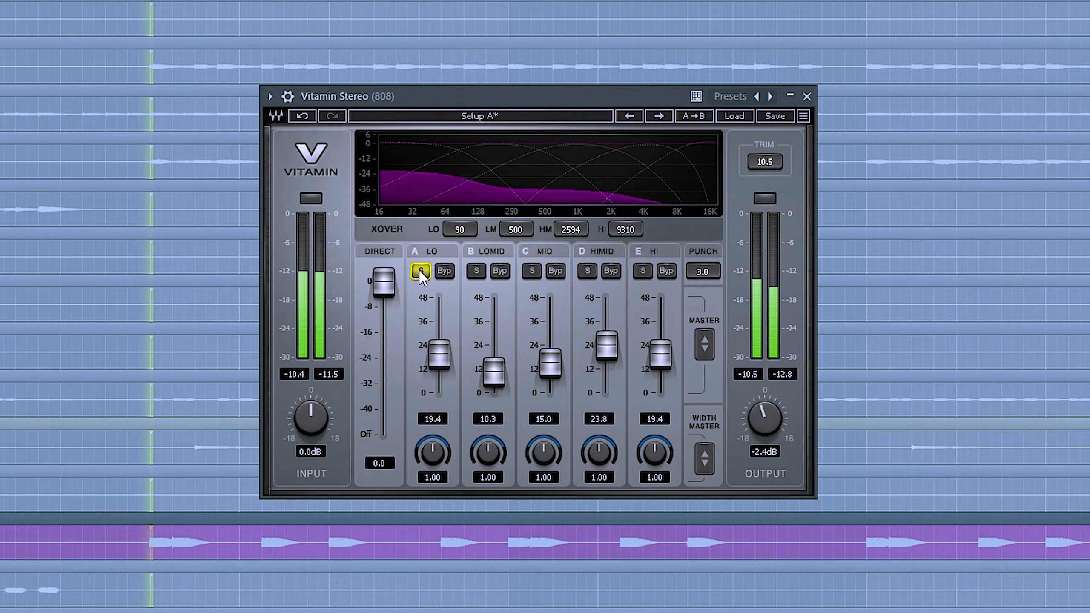
pyautogui.click(477, 270)
pyautogui.click(422, 272)
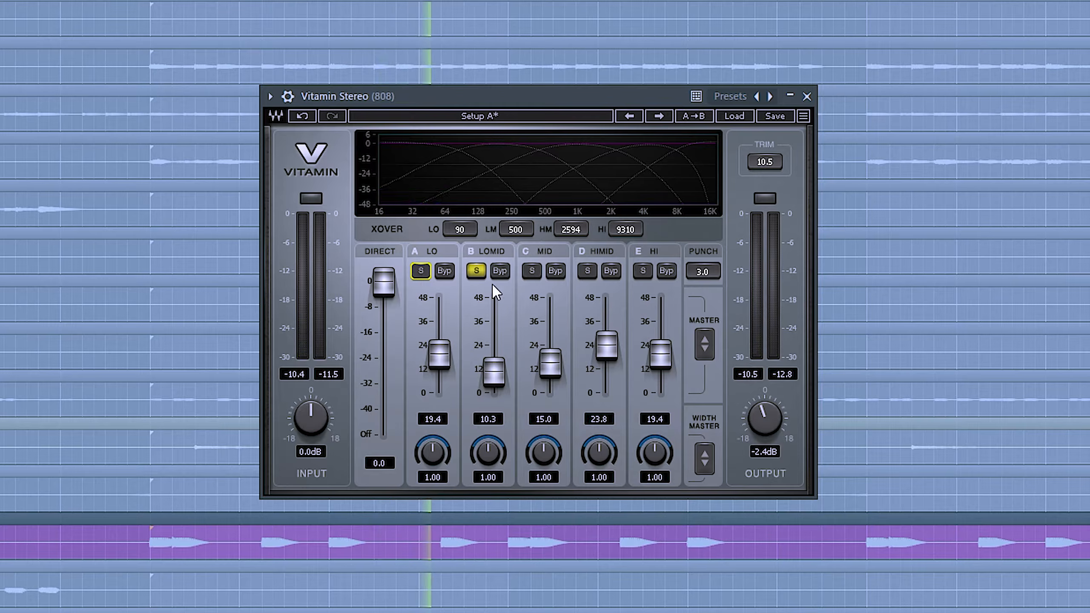
pyautogui.click(477, 271)
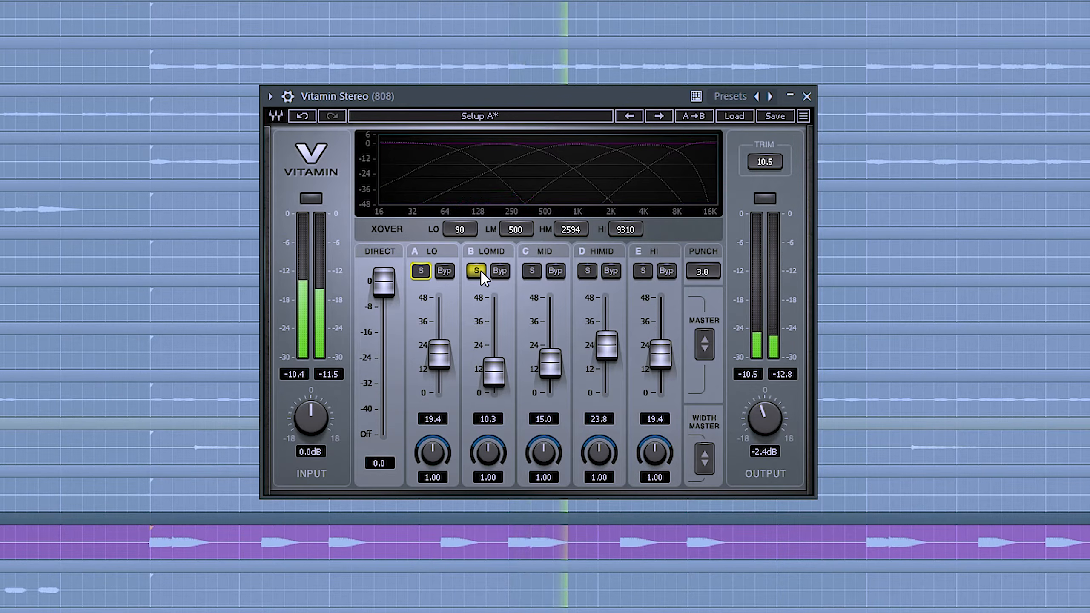
pyautogui.click(531, 271)
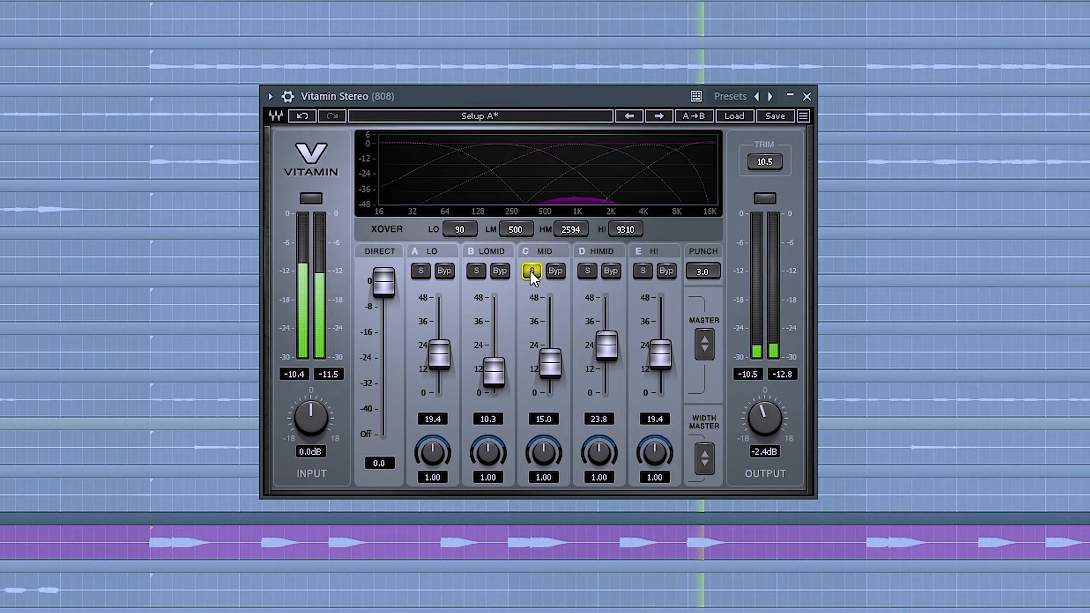
pyautogui.click(586, 271)
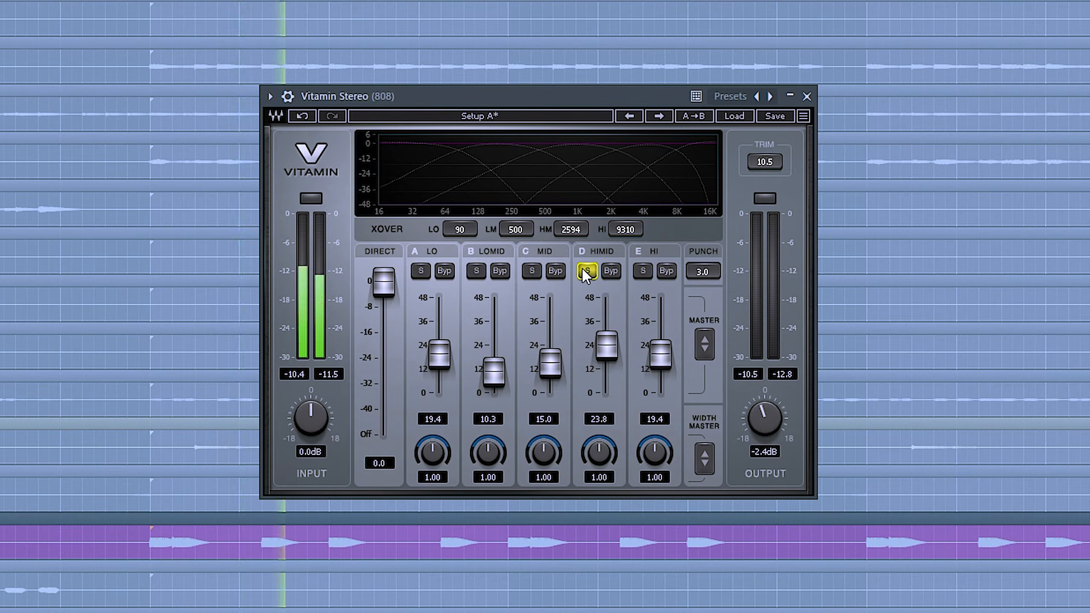
pyautogui.click(642, 271)
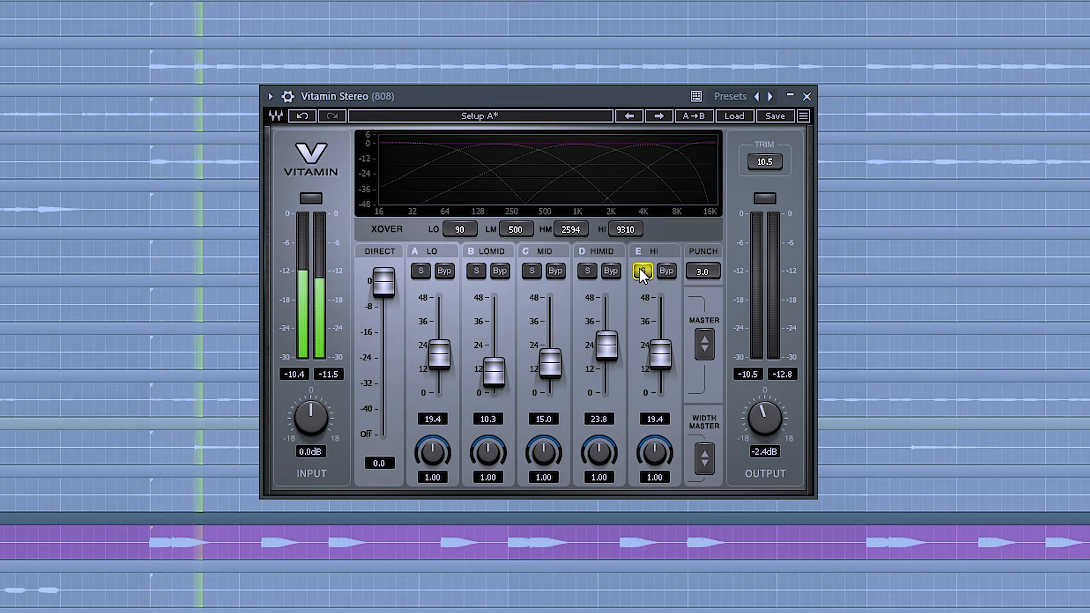
pyautogui.click(642, 271)
pyautogui.press('space')
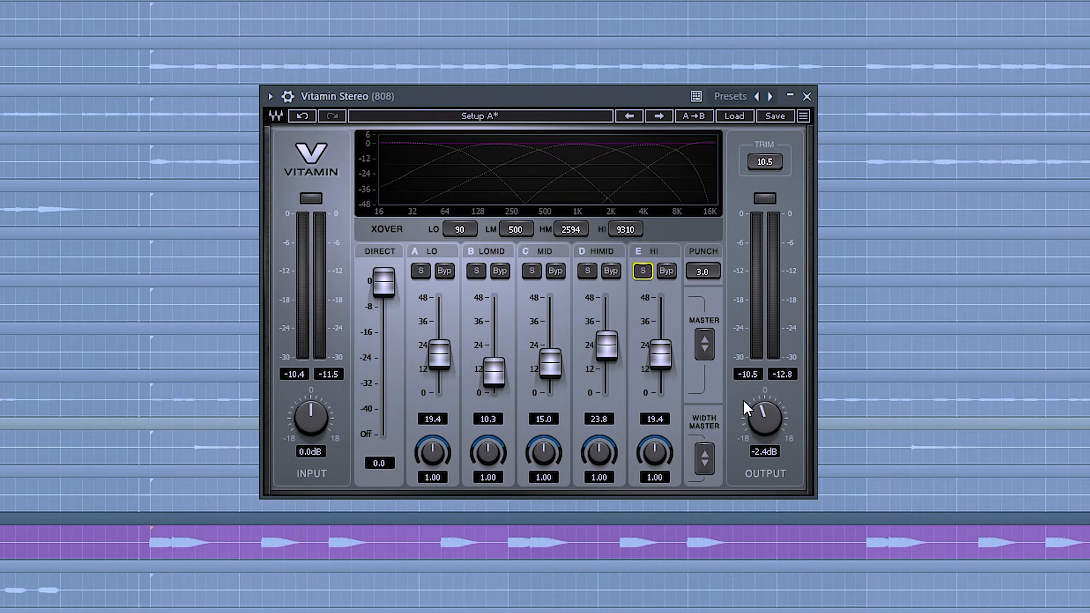
pyautogui.moveTo(706, 398); pyautogui.dragTo(587, 337)
pyautogui.moveTo(480, 400); pyautogui.dragTo(515, 380)
pyautogui.moveTo(570, 351); pyautogui.dragTo(573, 347)
pyautogui.moveTo(402, 339); pyautogui.dragTo(471, 366)
pyautogui.moveTo(472, 366); pyautogui.dragTo(472, 366)
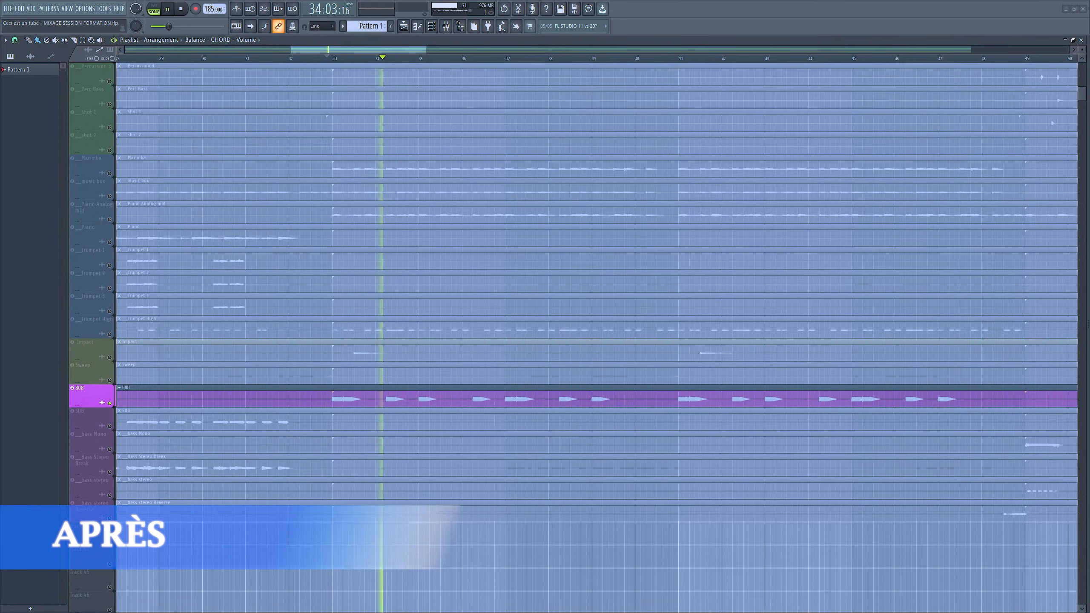
# Step: Unsolo the 808 track in the playlist and play the full arrangement with every track active
pyautogui.press('space')
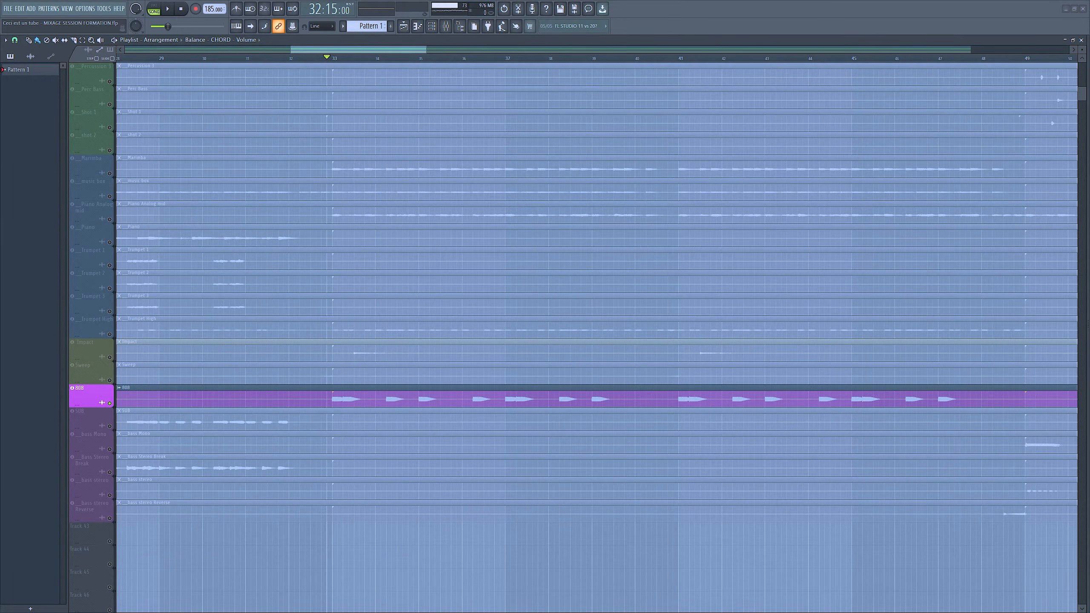
pyautogui.rightClick(109, 403)
pyautogui.press('space')
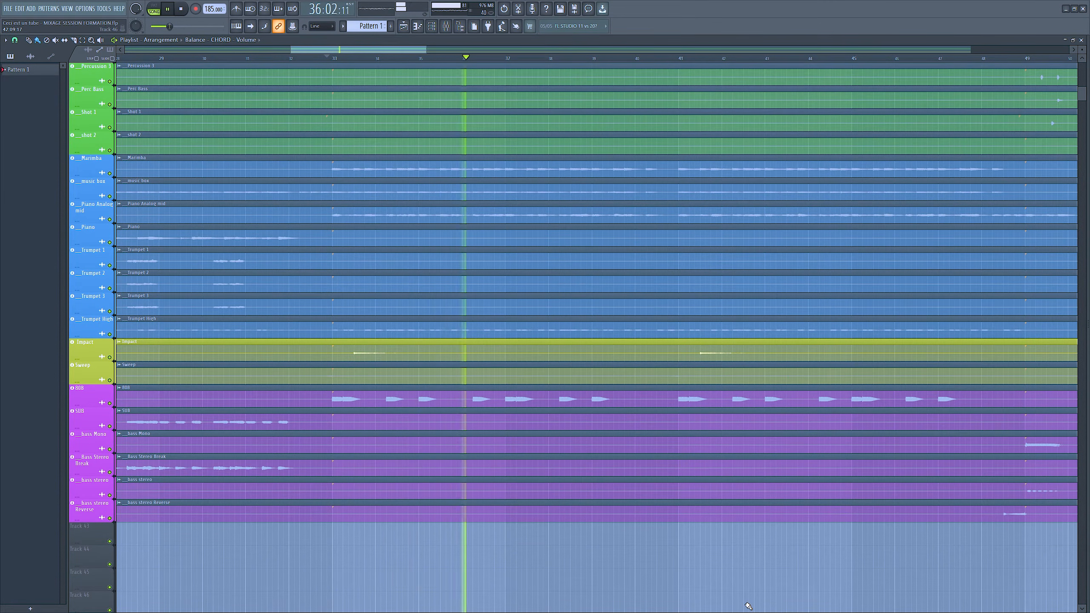
pyautogui.press('space')
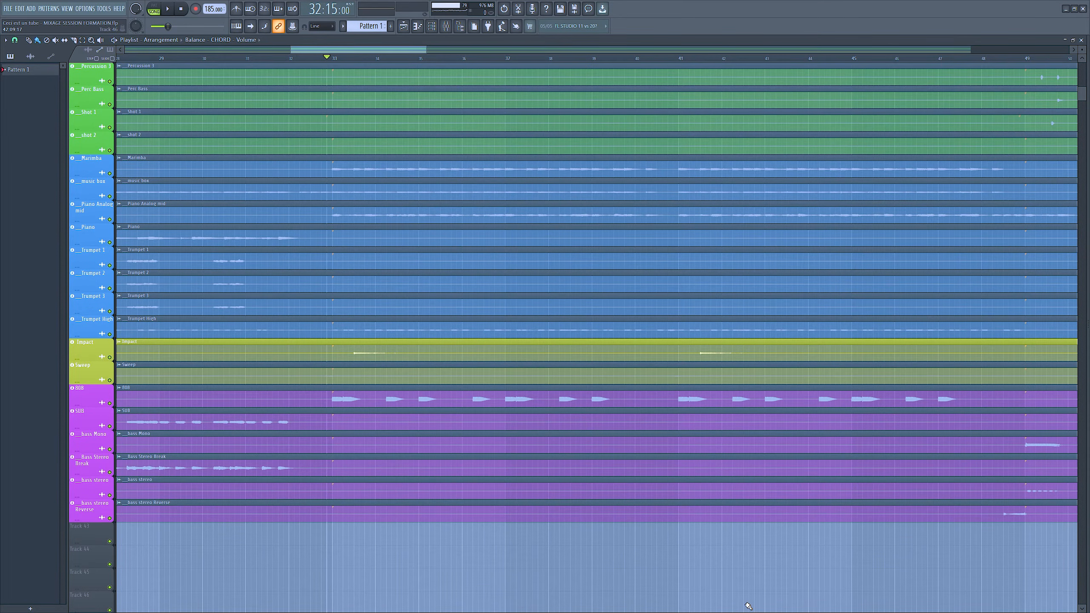